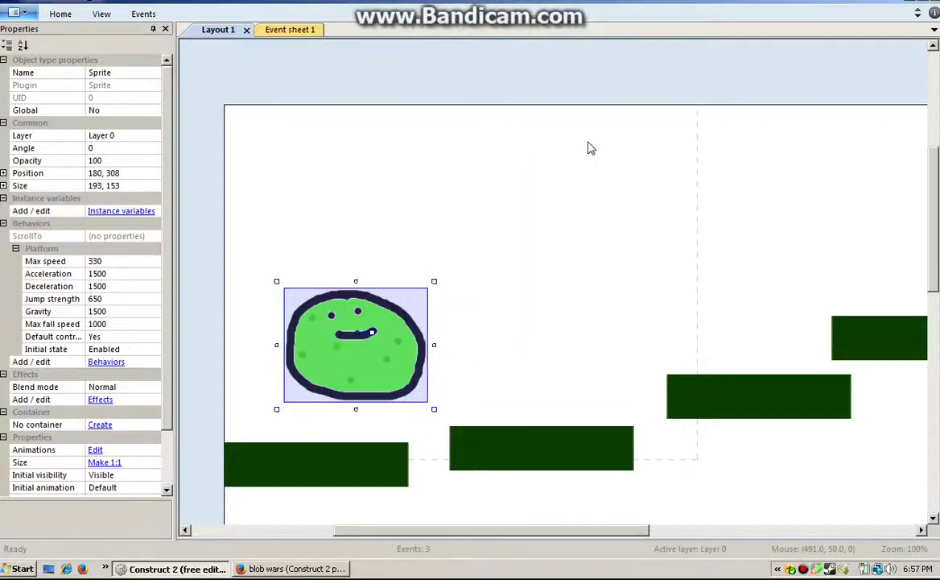
# Step: Move the green blob player up and right, then glance at Event sheet 1 and return to Layout 1
pyautogui.moveTo(360, 363); pyautogui.dragTo(461, 328)
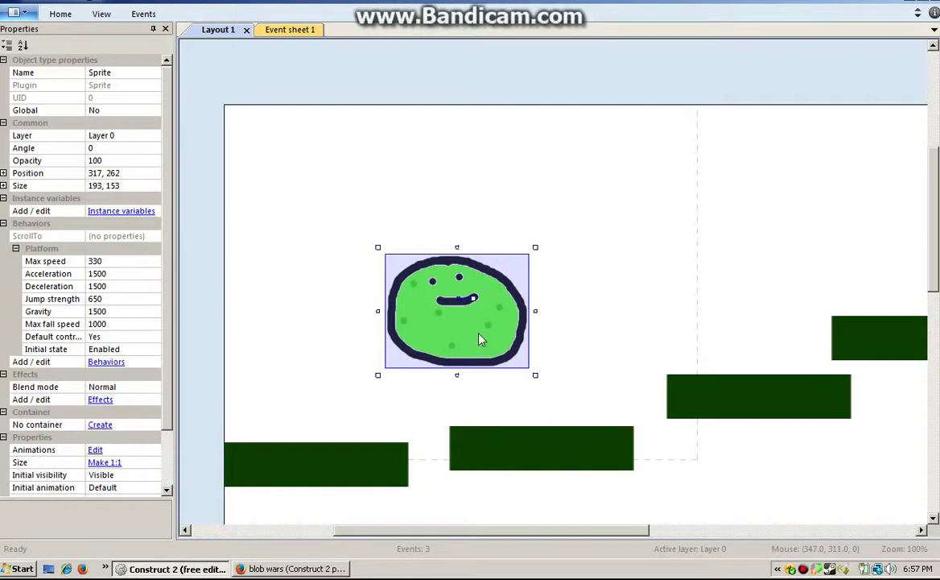
pyautogui.click(614, 268)
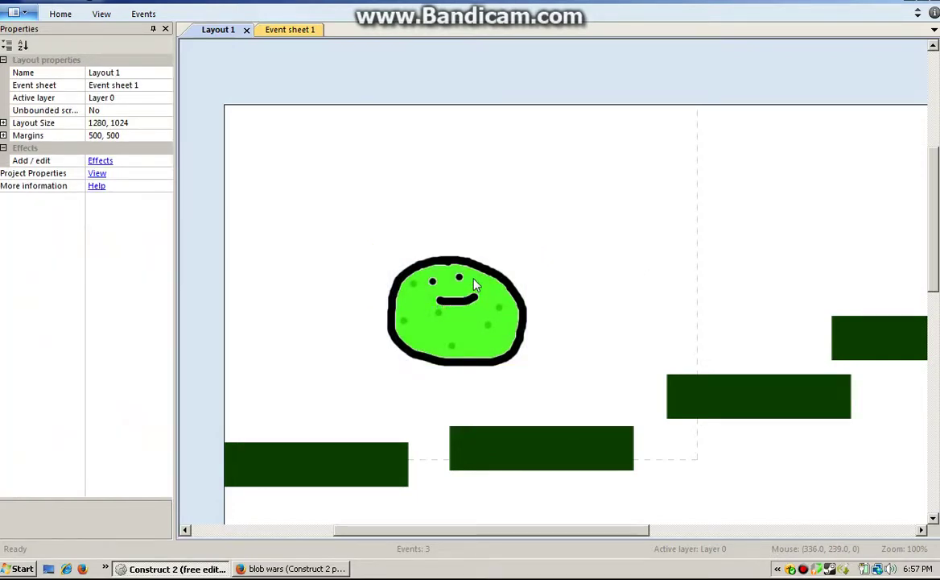
pyautogui.click(291, 33)
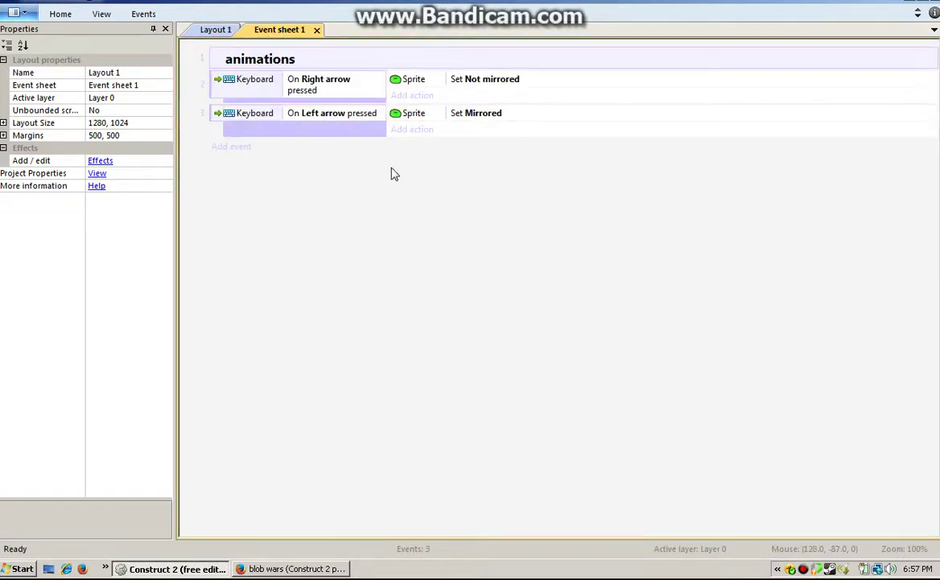
pyautogui.click(214, 29)
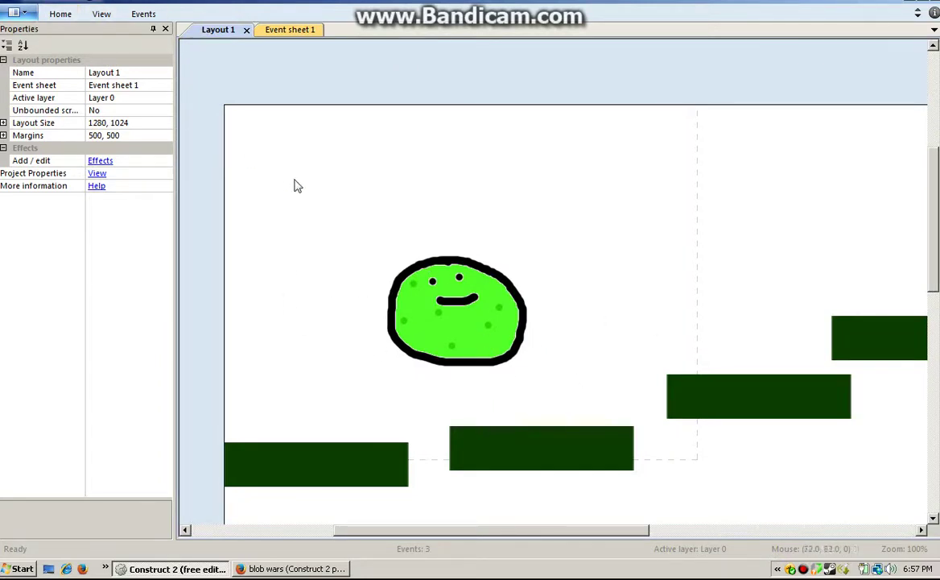
# Step: Shift the blob player left so it sits above the lowest left platforms
pyautogui.moveTo(413, 336); pyautogui.dragTo(335, 330)
pyautogui.click(574, 269)
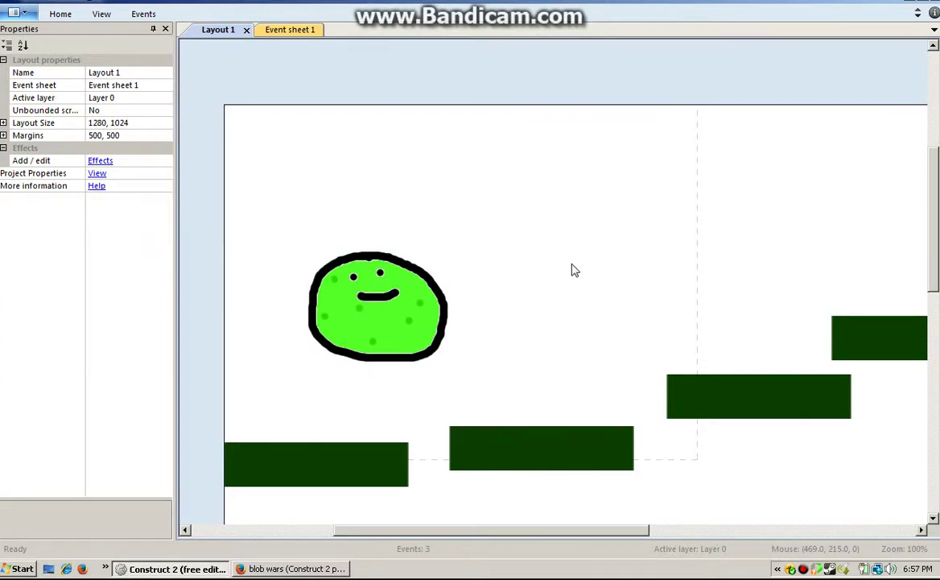
pyautogui.click(15, 13)
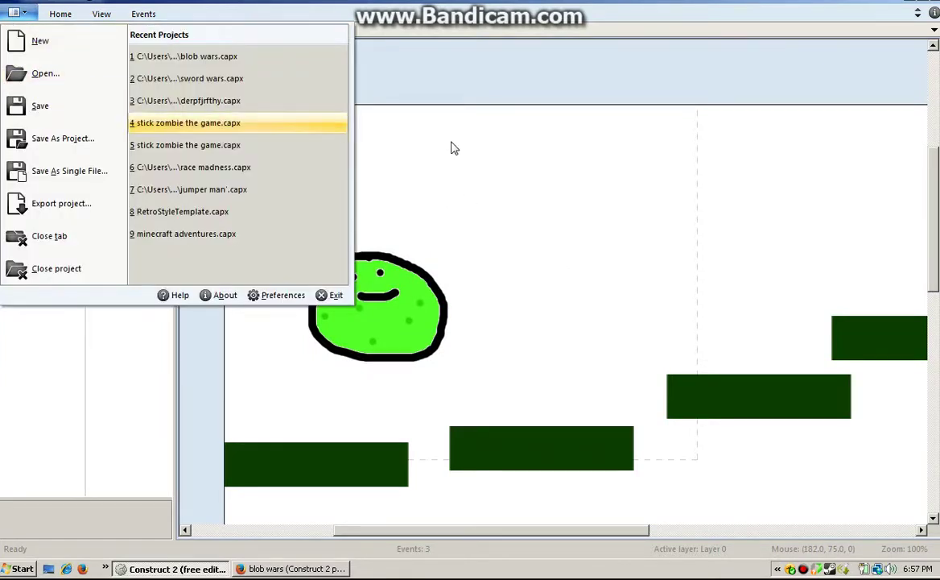
# Step: Move the blob player further left on Layout 1
pyautogui.click(403, 248)
pyautogui.click(365, 311)
pyautogui.moveTo(365, 312); pyautogui.dragTo(322, 324)
pyautogui.click(488, 291)
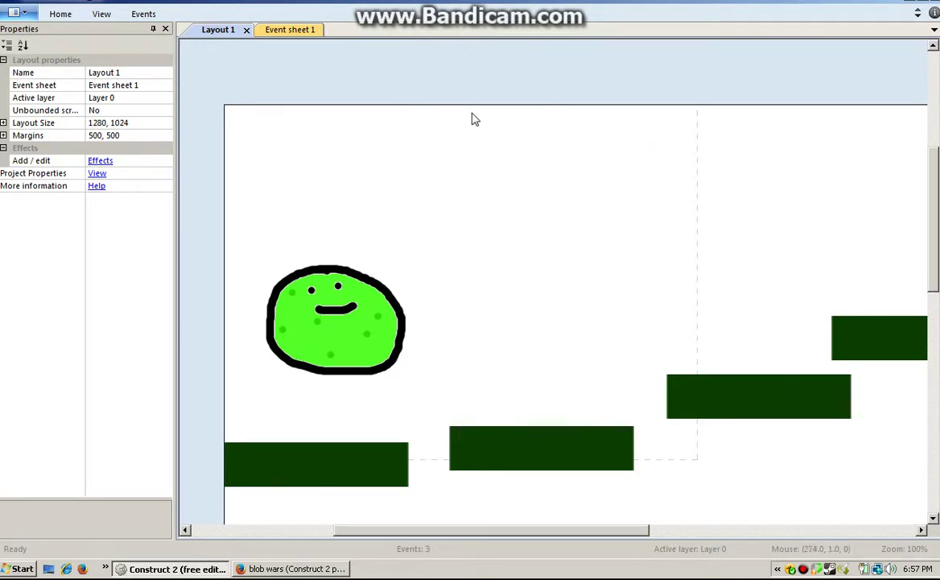
# Step: Insert a new Sprite object onto the layout, opening its blank 250 × 250 image
pyautogui.rightClick(578, 254)
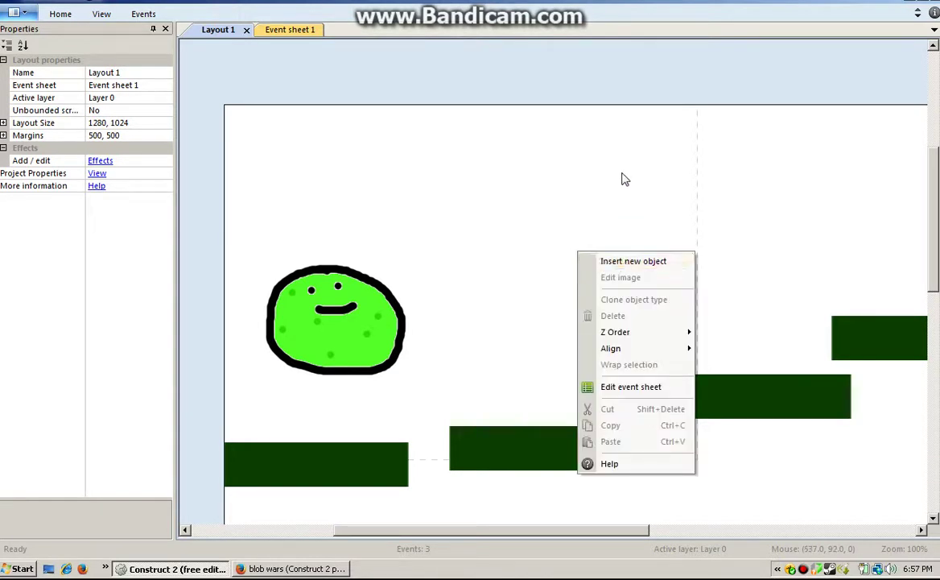
pyautogui.click(586, 196)
pyautogui.rightClick(516, 234)
pyautogui.click(532, 241)
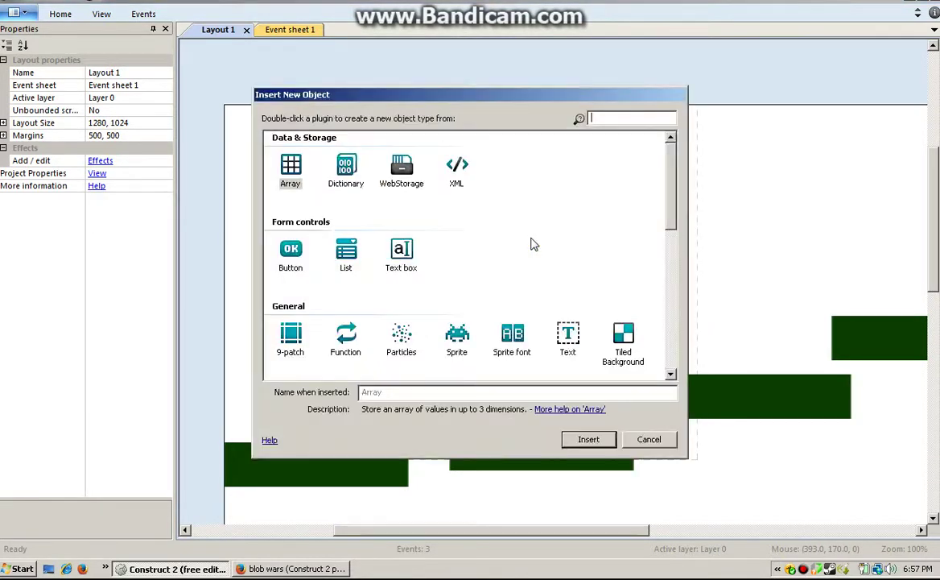
pyautogui.doubleClick(452, 330)
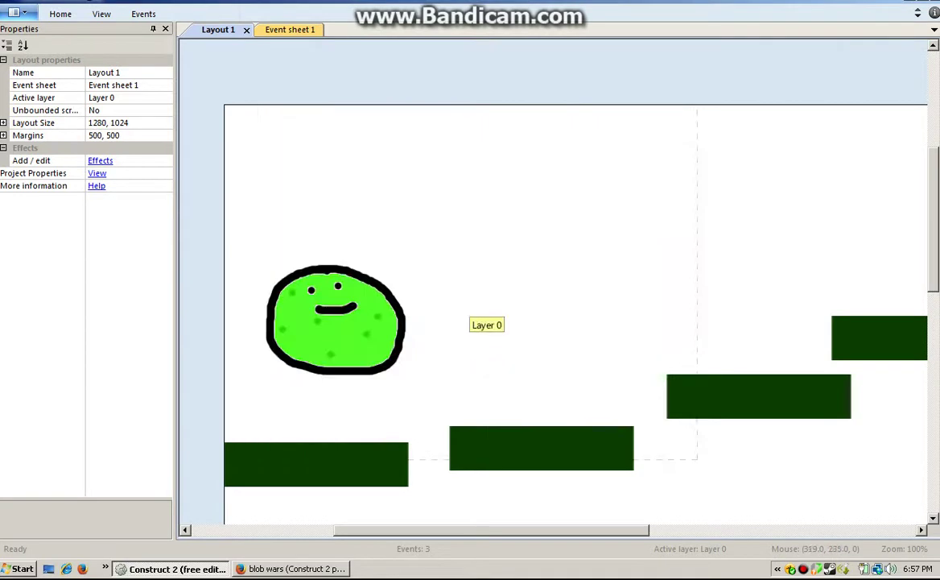
pyautogui.click(464, 265)
# Step: Switch to the brush and set the paint colour to near-black
pyautogui.click(274, 231)
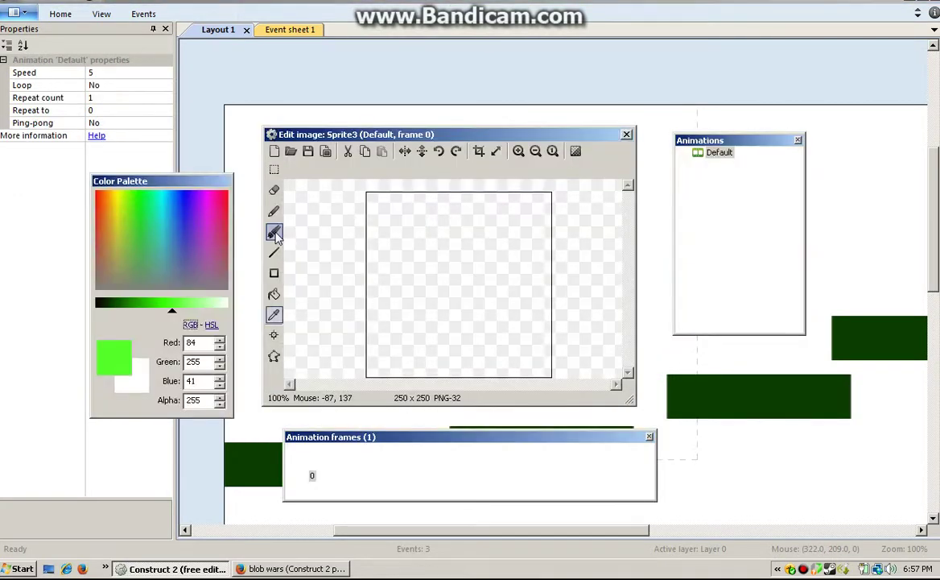
pyautogui.click(408, 314)
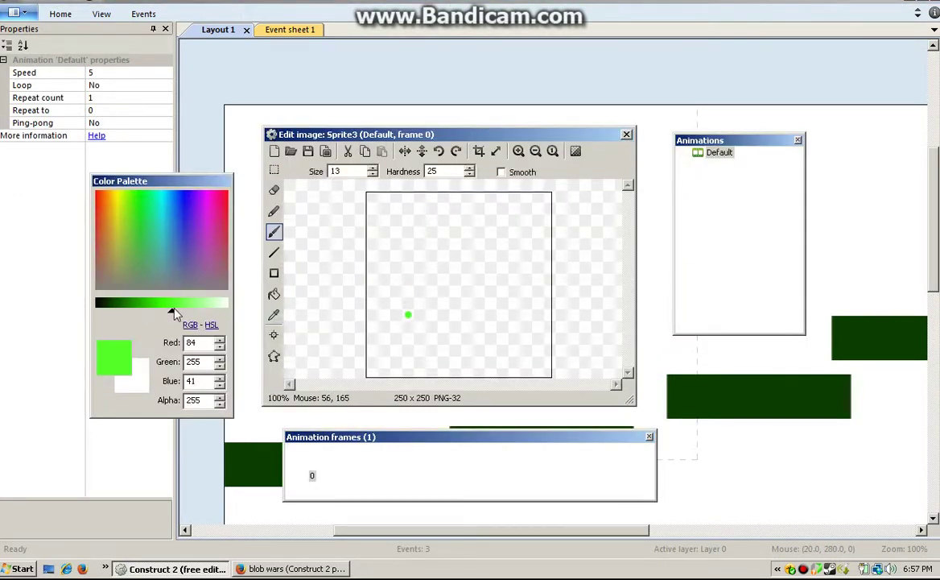
pyautogui.moveTo(175, 313); pyautogui.dragTo(52, 315)
pyautogui.click(437, 320)
# Step: Paint the sword outline with crossguard, hilt and blade, then pick grey (92, 96, 94)
pyautogui.moveTo(437, 320); pyautogui.dragTo(481, 320)
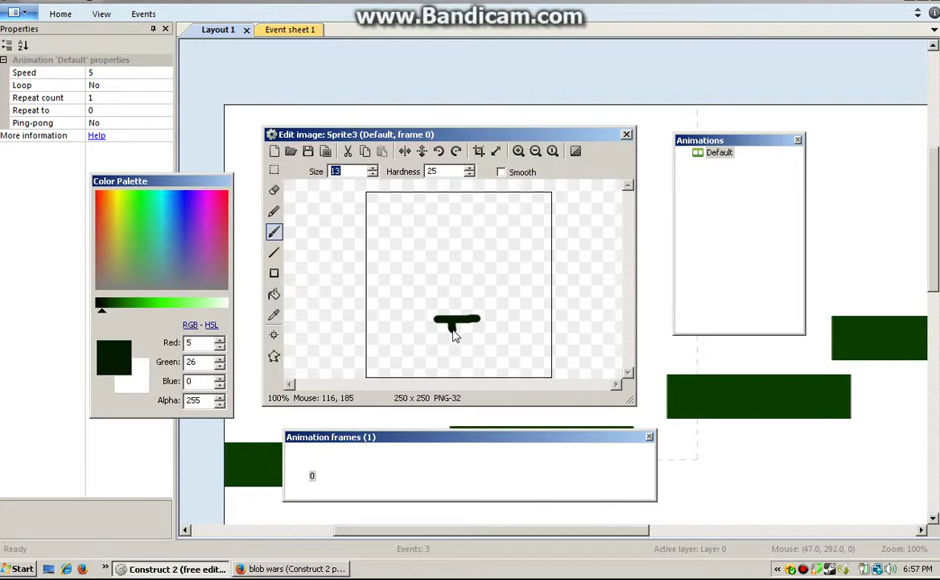
pyautogui.click(450, 337)
pyautogui.moveTo(443, 336); pyautogui.dragTo(475, 342)
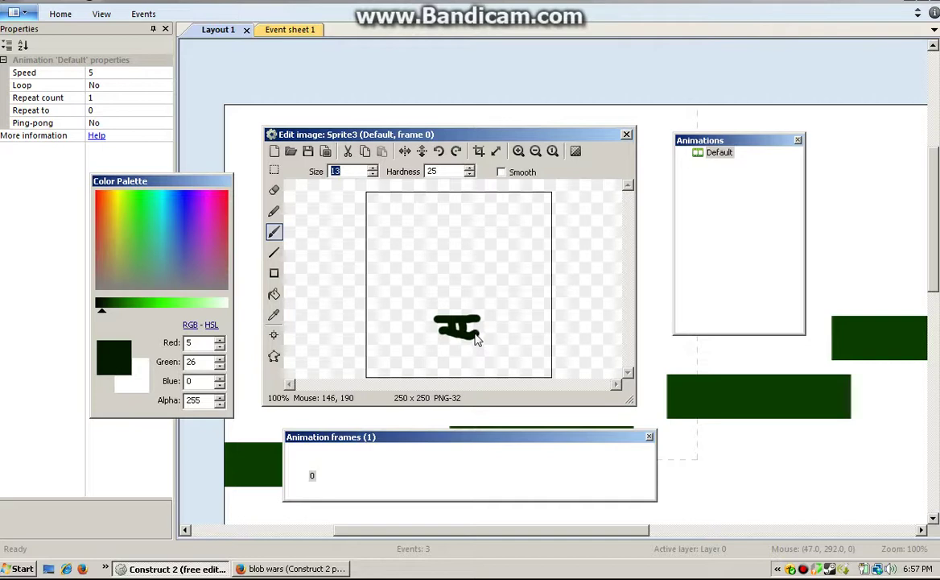
pyautogui.click(471, 308)
pyautogui.hotkey('ctrl', 'z')
pyautogui.hotkey('ctrl', 'z')
pyautogui.moveTo(434, 331)
pyautogui.mouseDown()
pyautogui.moveTo(479, 338)
pyautogui.moveTo(451, 330)
pyautogui.moveTo(449, 340)
pyautogui.moveTo(458, 327)
pyautogui.moveTo(466, 341)
pyautogui.moveTo(476, 336)
pyautogui.moveTo(451, 293)
pyautogui.moveTo(453, 201)
pyautogui.moveTo(462, 200)
pyautogui.moveTo(482, 257)
pyautogui.moveTo(469, 314)
pyautogui.mouseUp()
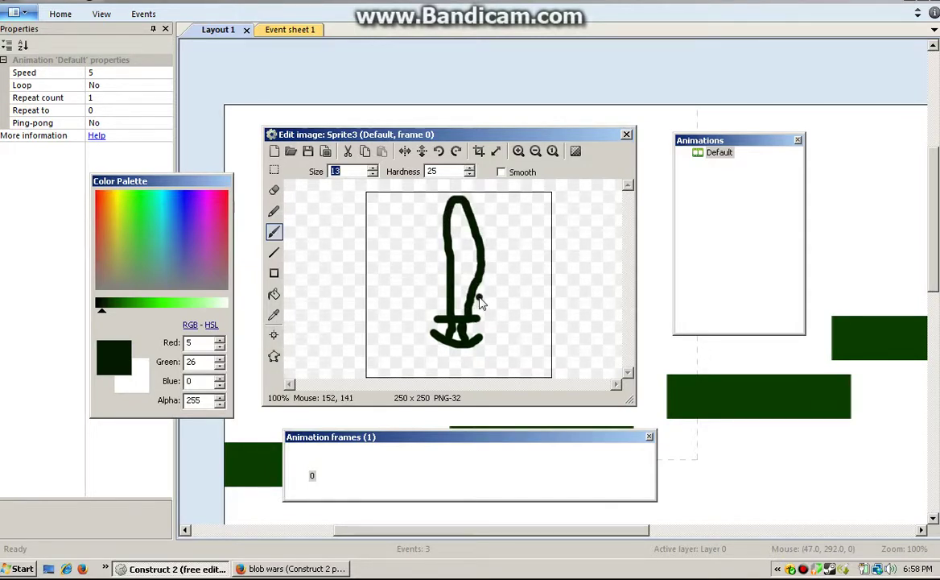
pyautogui.hotkey('ctrl', 'z')
pyautogui.moveTo(452, 324)
pyautogui.mouseDown()
pyautogui.moveTo(444, 262)
pyautogui.moveTo(456, 211)
pyautogui.moveTo(484, 254)
pyautogui.moveTo(470, 320)
pyautogui.mouseUp()
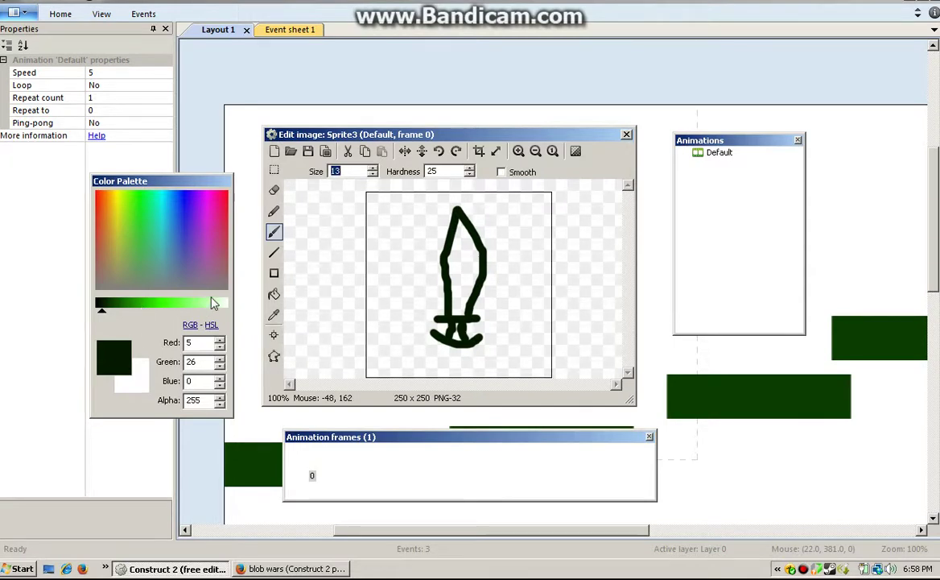
pyautogui.moveTo(169, 214); pyautogui.dragTo(152, 288)
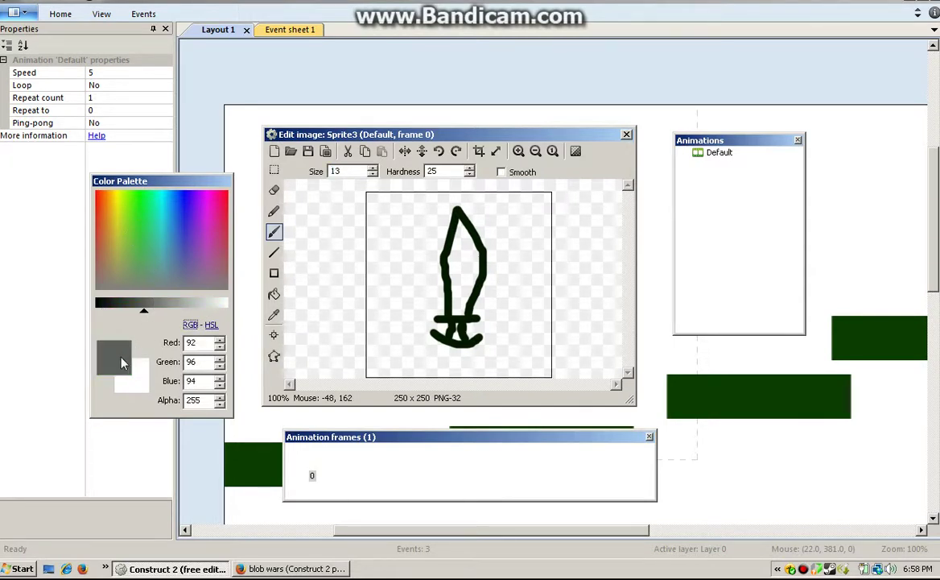
# Step: Fill the sword blade grey, brush a near-black stripe up the blade, and close the editor
pyautogui.click(274, 293)
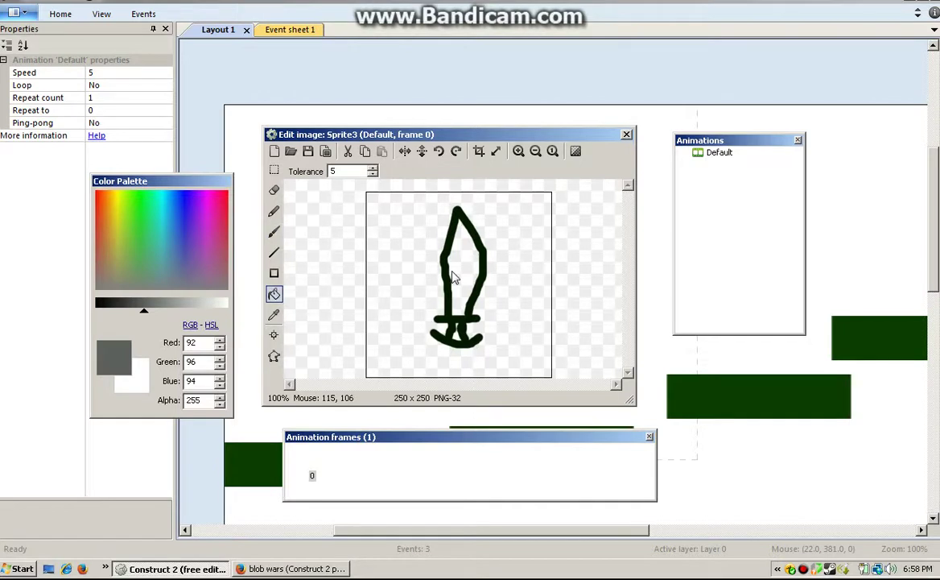
pyautogui.click(451, 270)
pyautogui.click(274, 232)
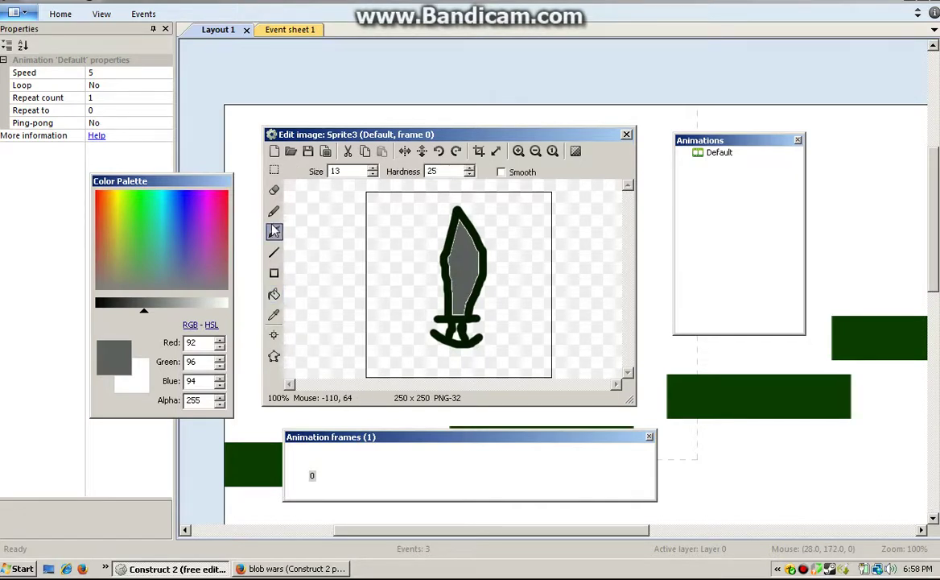
pyautogui.click(102, 305)
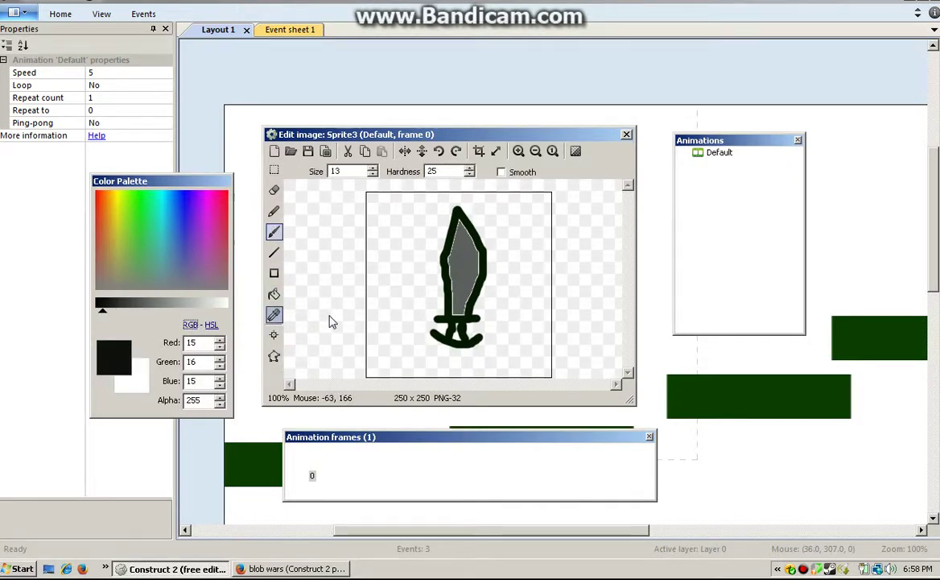
pyautogui.moveTo(459, 326)
pyautogui.mouseDown()
pyautogui.moveTo(470, 279)
pyautogui.moveTo(457, 212)
pyautogui.mouseUp()
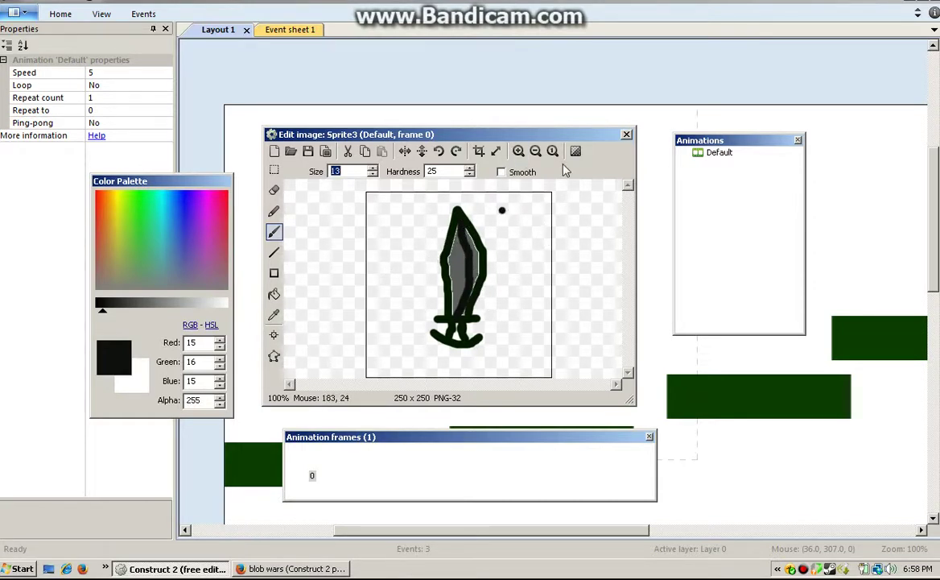
pyautogui.click(626, 133)
# Step: Rotate the sword upright beside the blob and resize it to 175 × 350
pyautogui.moveTo(537, 238); pyautogui.dragTo(542, 263)
pyautogui.moveTo(456, 171); pyautogui.dragTo(491, 85)
pyautogui.moveTo(486, 167); pyautogui.dragTo(480, 204)
pyautogui.moveTo(582, 258); pyautogui.dragTo(525, 261)
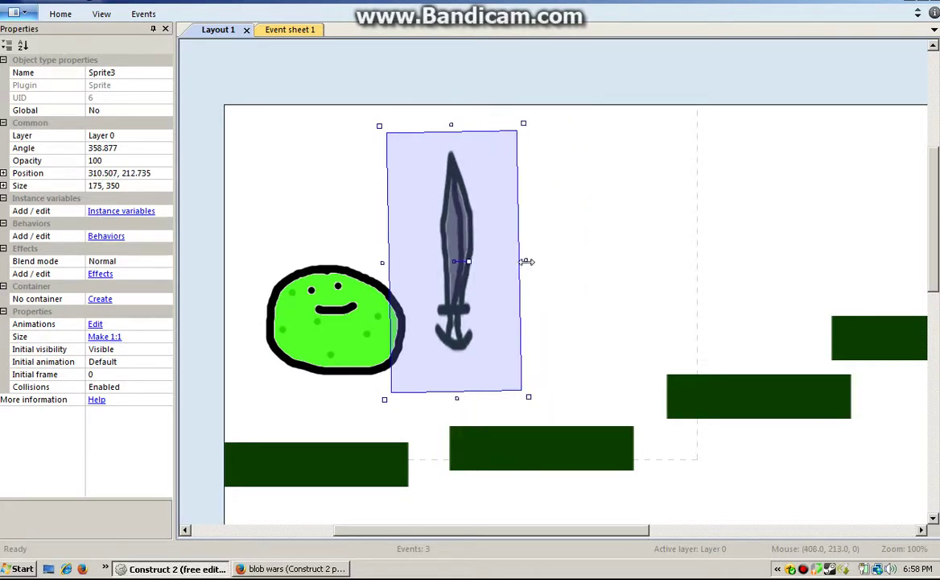
# Step: Shrink the sword to 175 × 293 beside the blob, then open the blob's image for editing
pyautogui.moveTo(464, 221); pyautogui.dragTo(480, 236)
pyautogui.moveTo(473, 412); pyautogui.dragTo(475, 368)
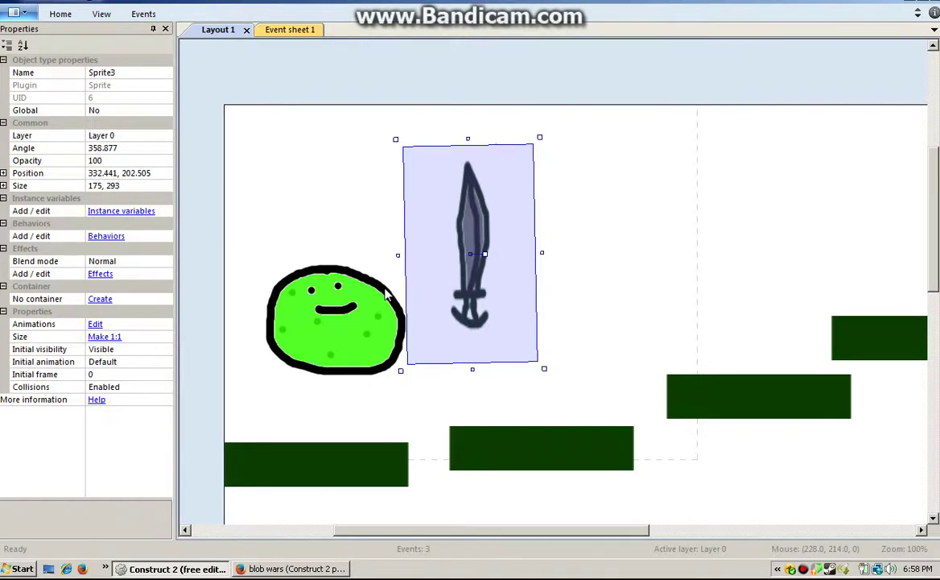
pyautogui.doubleClick(348, 320)
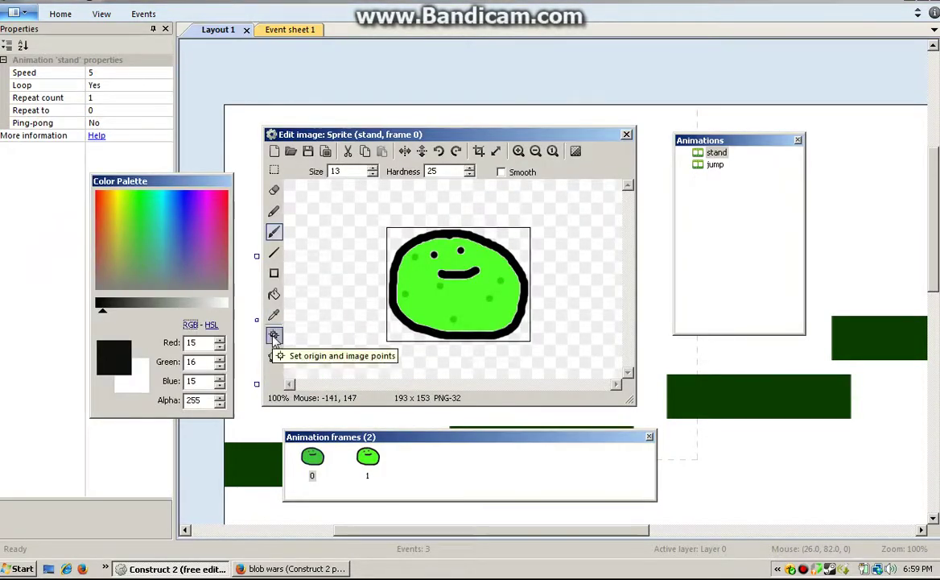
# Step: Add Imagepoint 1 at 166, 80 on the blob's right edge in stand frame 0, then close the editor
pyautogui.click(274, 336)
pyautogui.rightClick(373, 281)
pyautogui.click(419, 288)
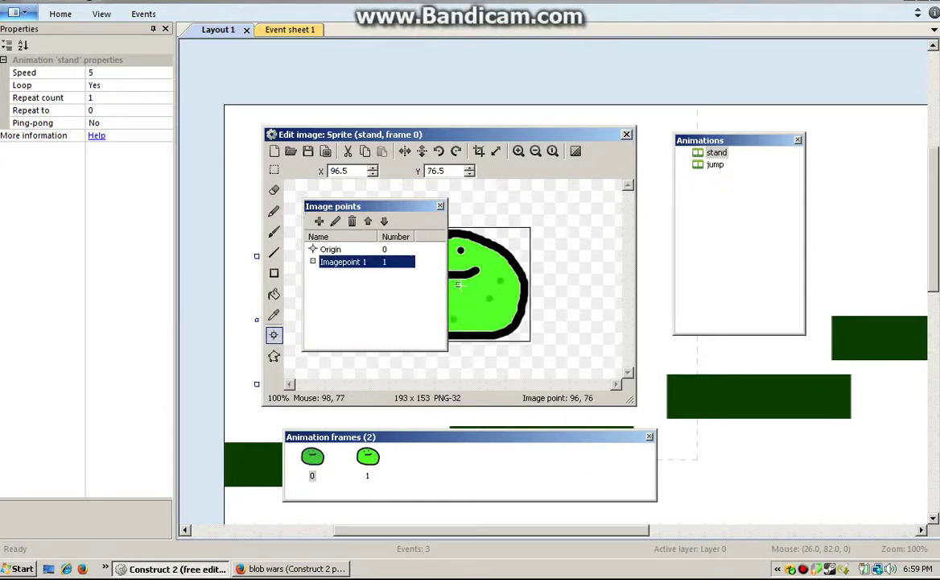
pyautogui.click(506, 286)
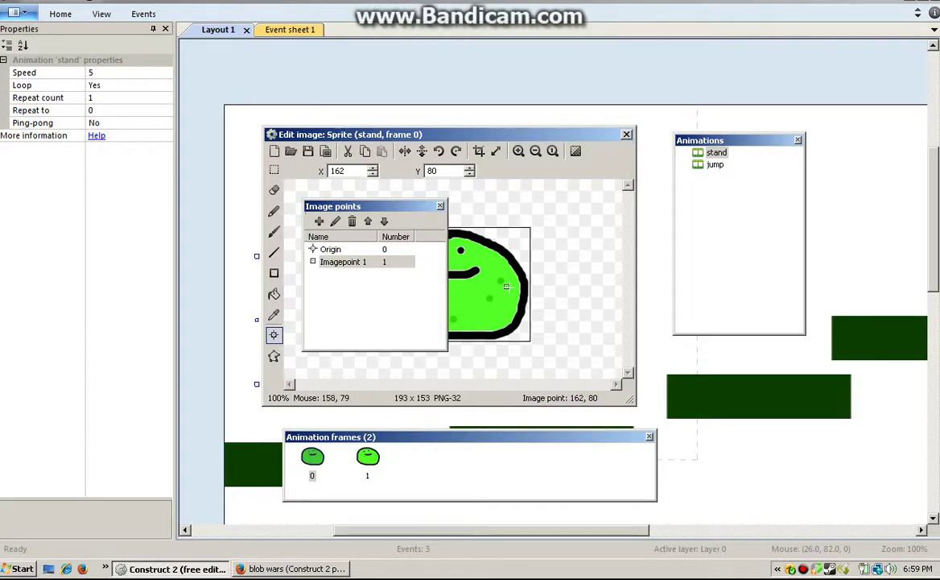
pyautogui.click(515, 287)
pyautogui.click(509, 286)
pyautogui.click(440, 207)
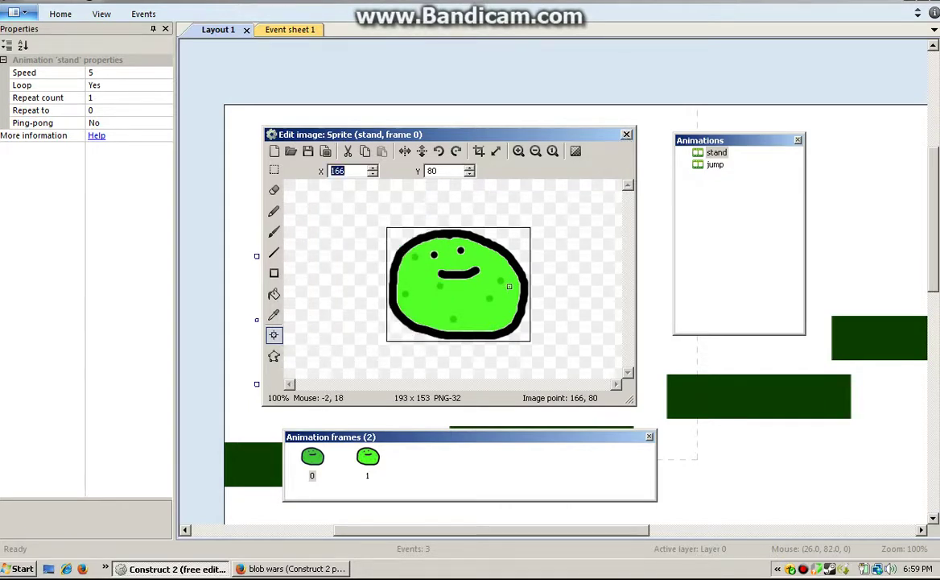
pyautogui.click(626, 135)
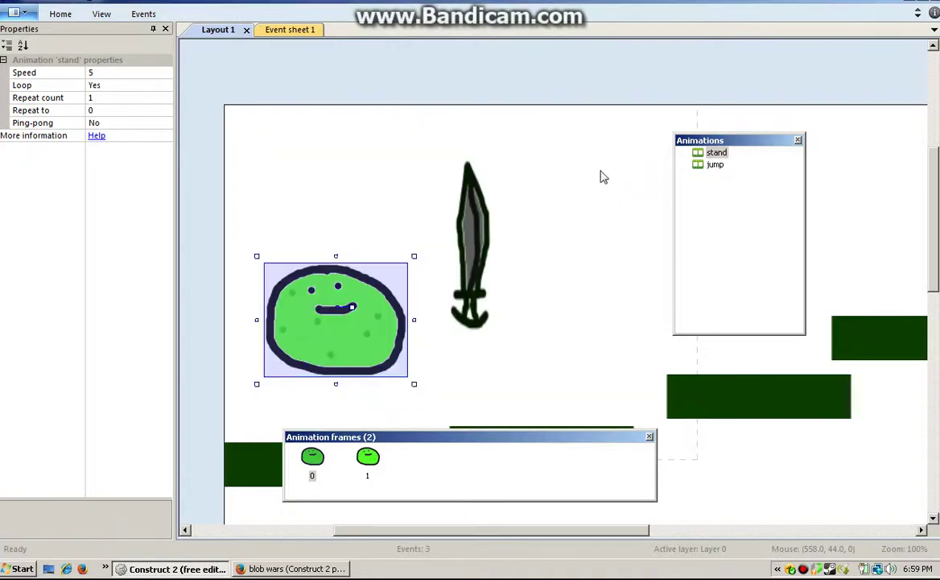
# Step: Open the sword's image and move its origin down to the hilt at 125, 204
pyautogui.click(473, 283)
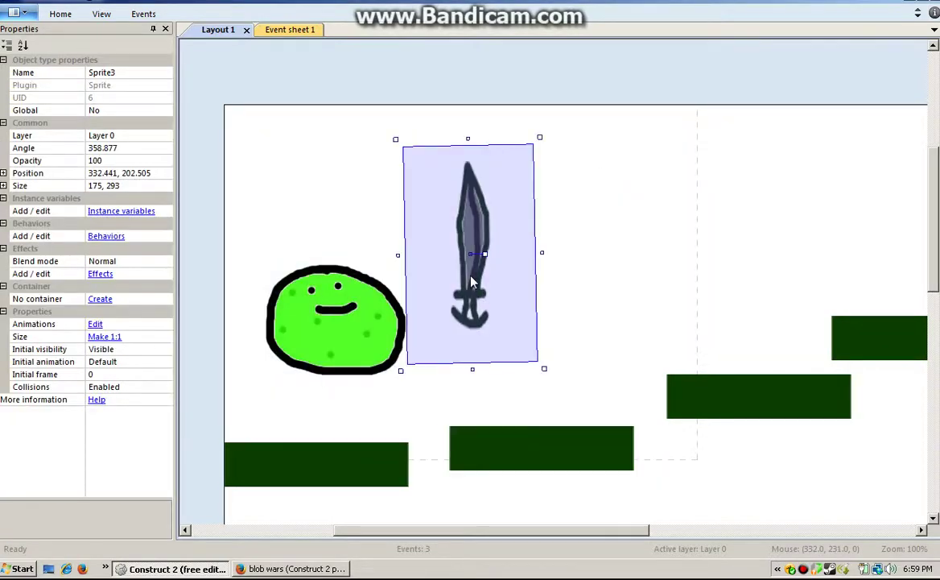
pyautogui.doubleClick(473, 283)
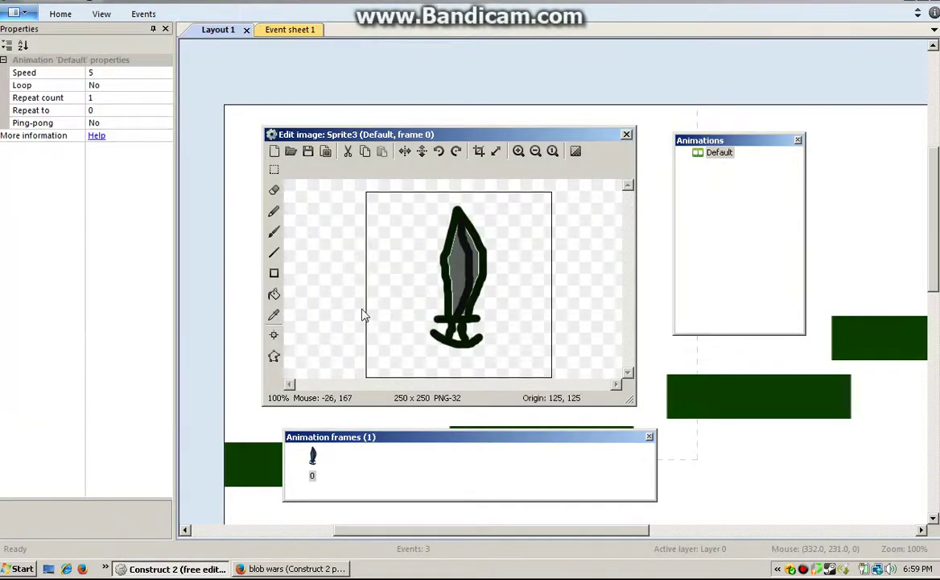
pyautogui.click(274, 335)
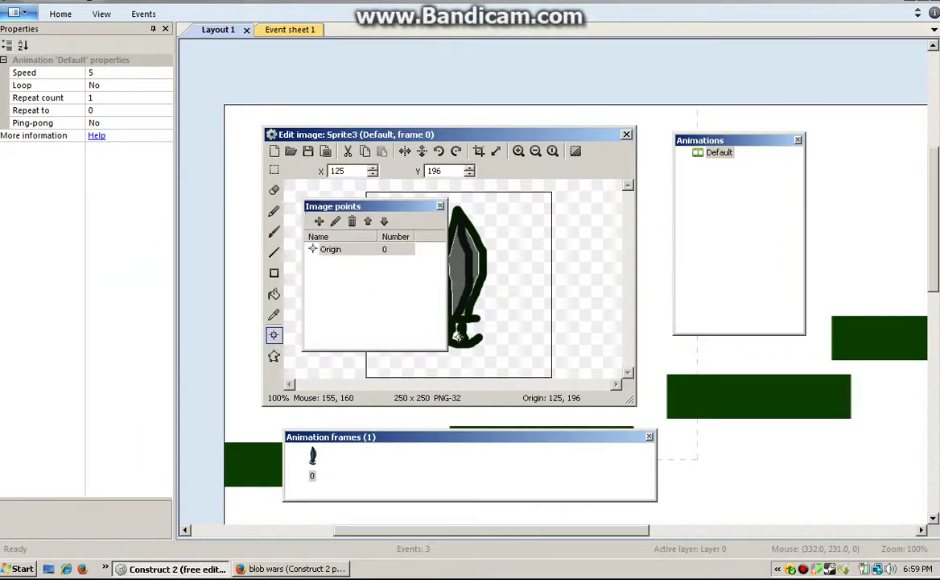
pyautogui.click(441, 207)
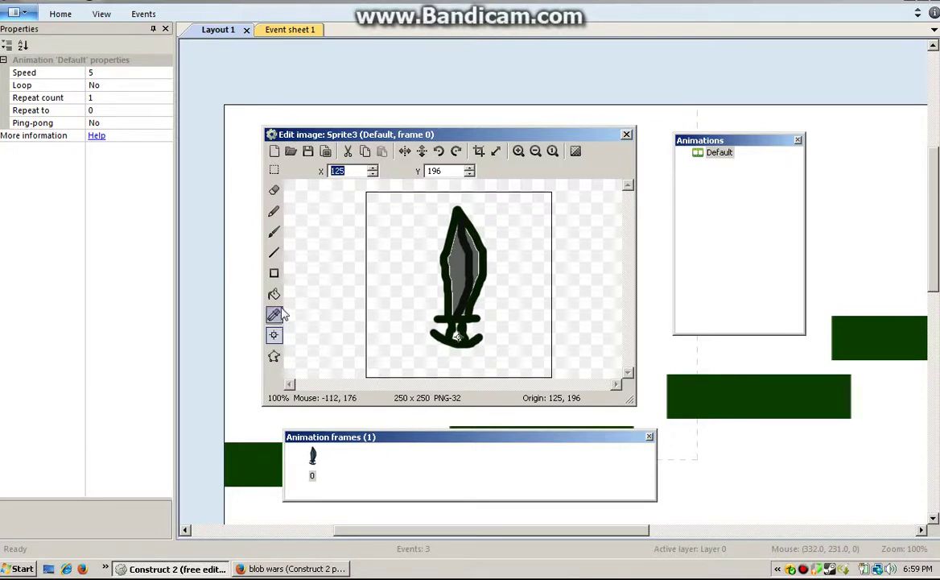
pyautogui.click(459, 343)
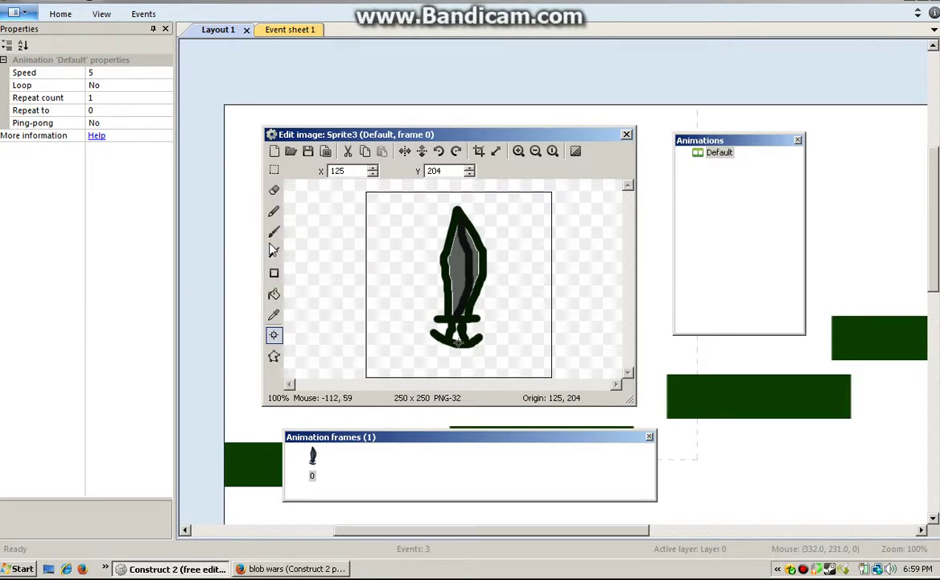
# Step: Fill the gaps at the bottom of the hilt dark and go to Event sheet 1
pyautogui.click(274, 295)
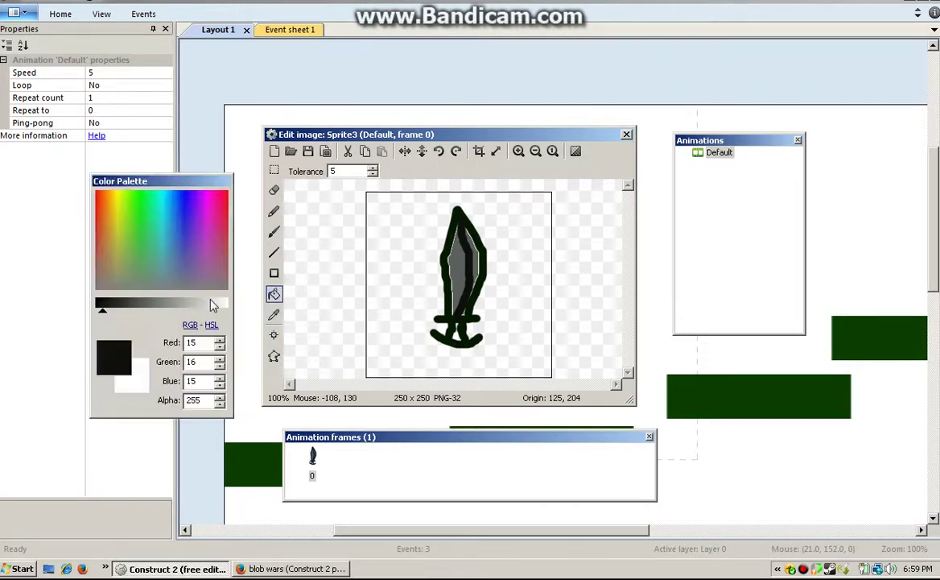
pyautogui.click(454, 337)
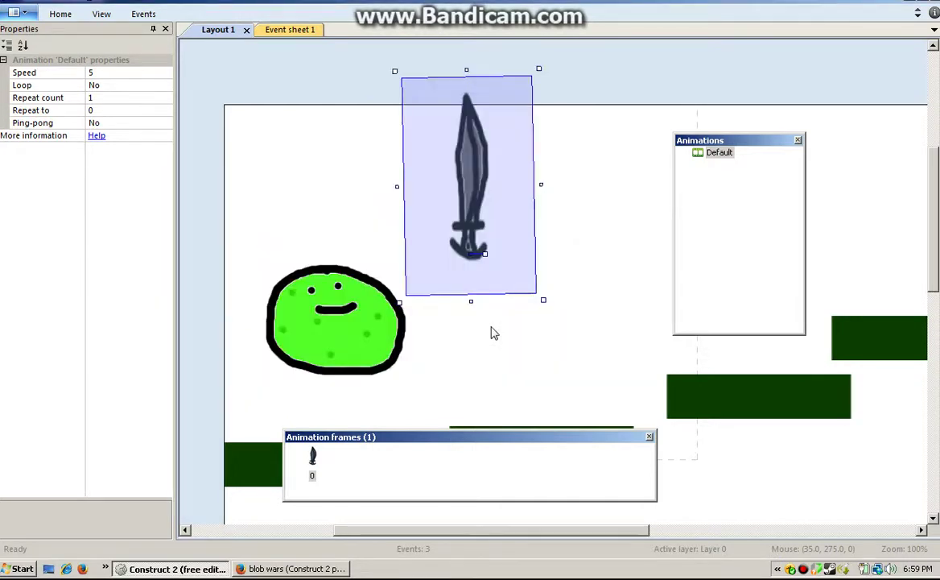
pyautogui.click(266, 30)
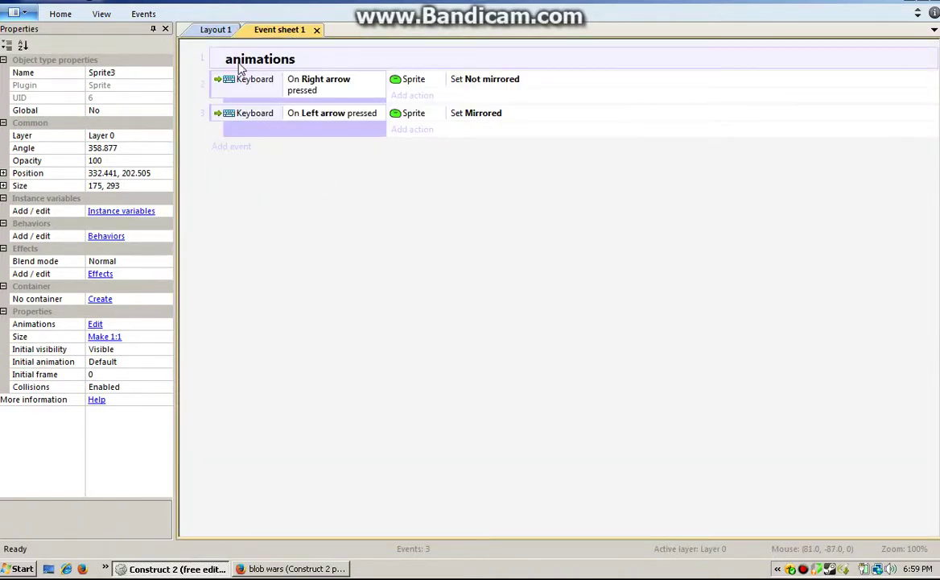
# Step: Add a new event with System as its object, listing conditions like Compare two values and Every tick
pyautogui.click(231, 148)
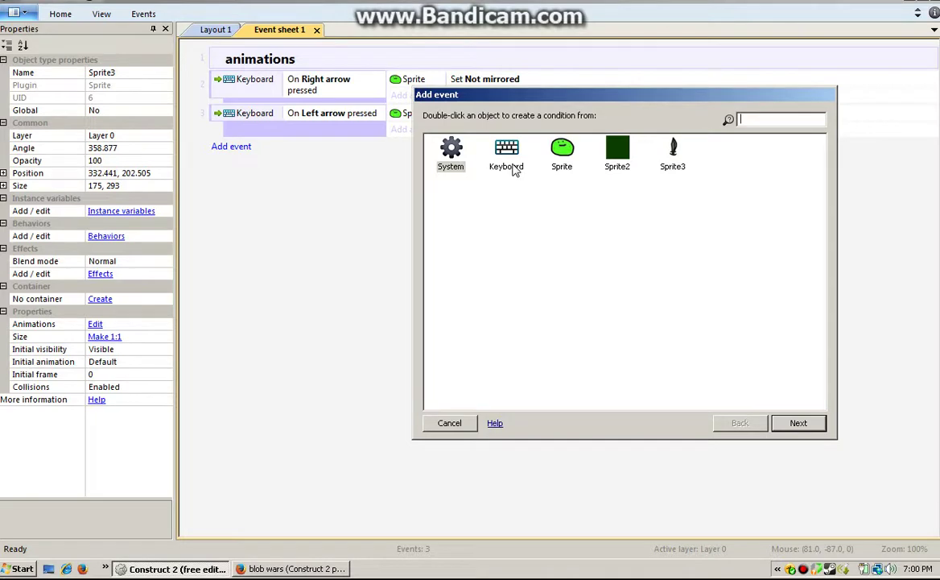
pyautogui.doubleClick(452, 157)
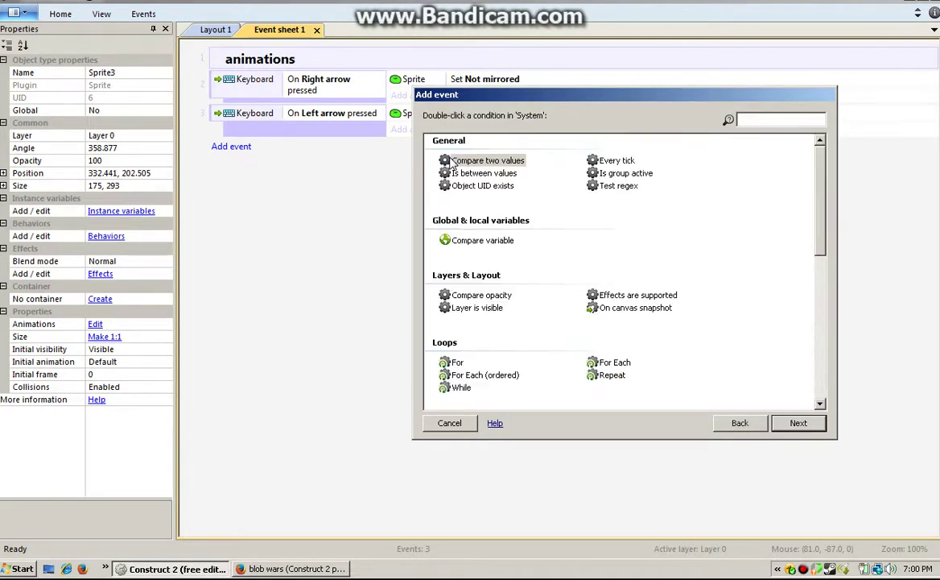
pyautogui.moveTo(819, 226)
pyautogui.mouseDown()
pyautogui.moveTo(820, 378)
pyautogui.moveTo(815, 209)
pyautogui.mouseUp()
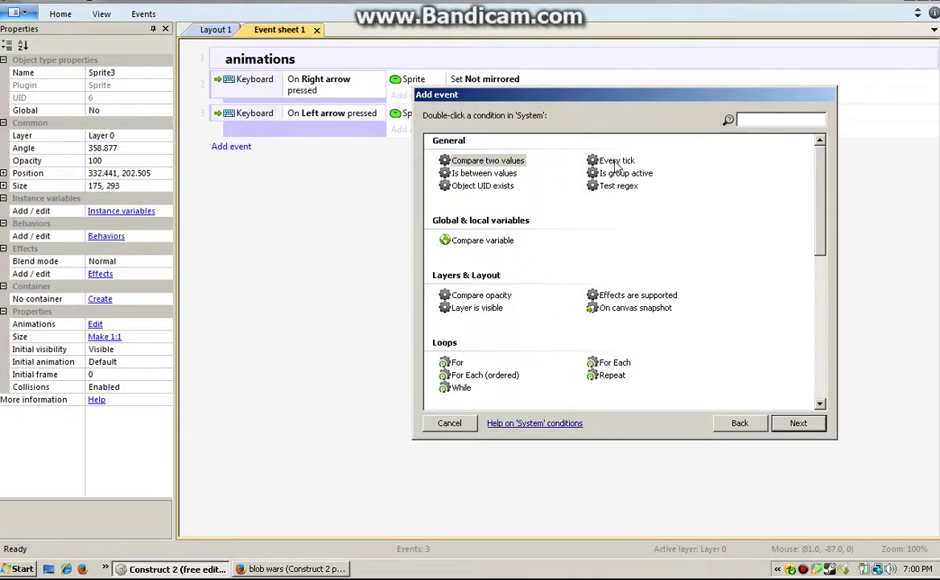